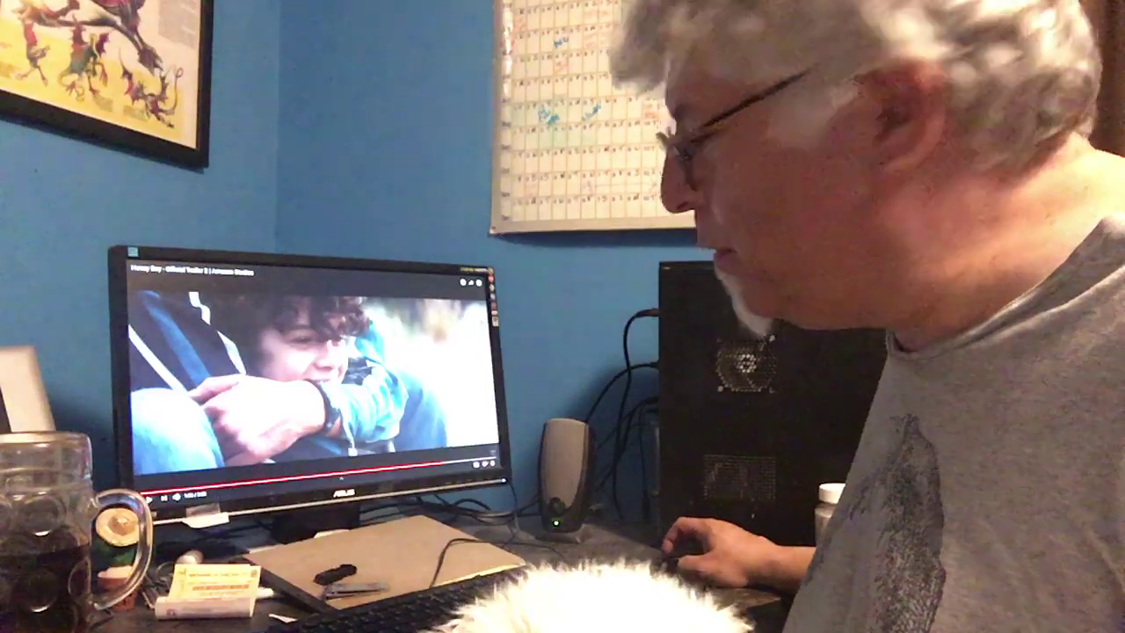
key("space")
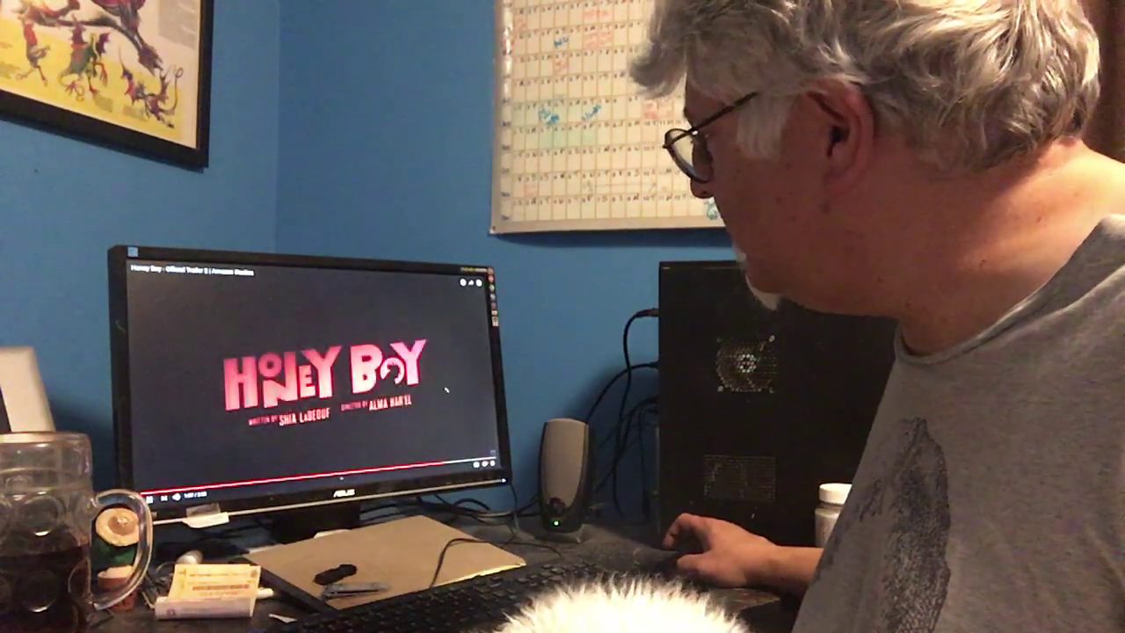